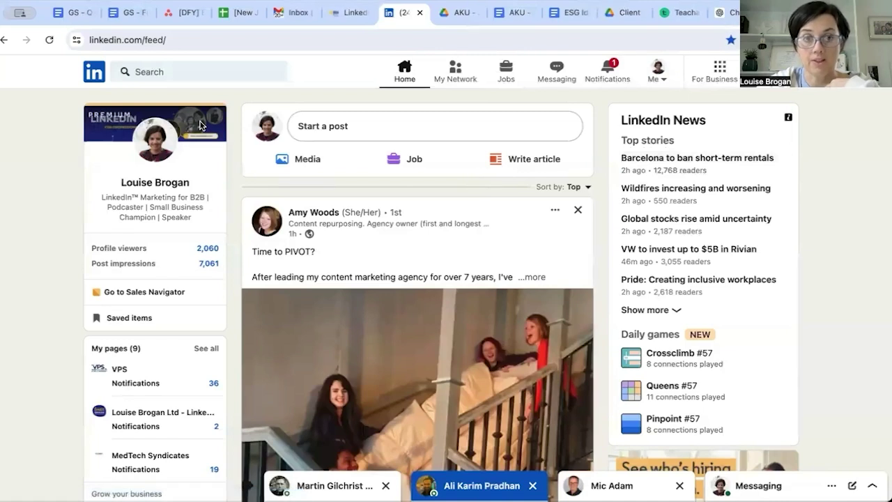
Step: View your own LinkedIn profile banner, then open a similar member's profile to compare
left_click(157, 147)
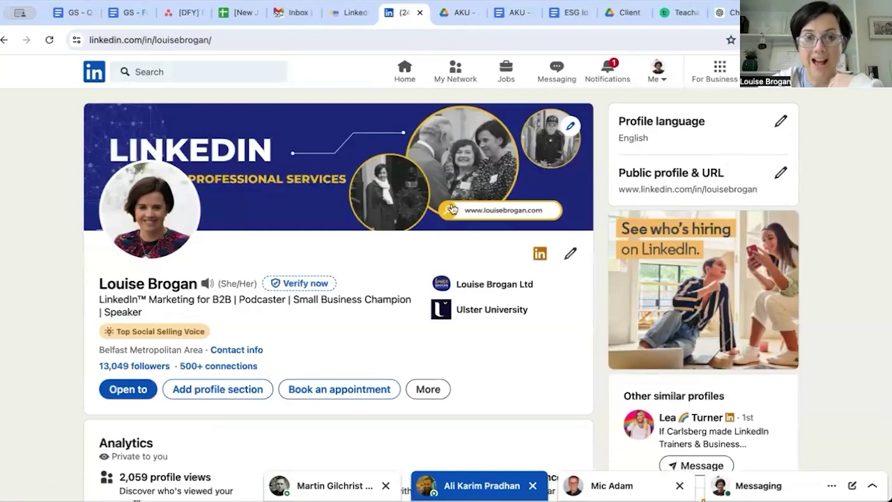
scroll(596, 291, "down", 2)
scroll(596, 291, "down", 2)
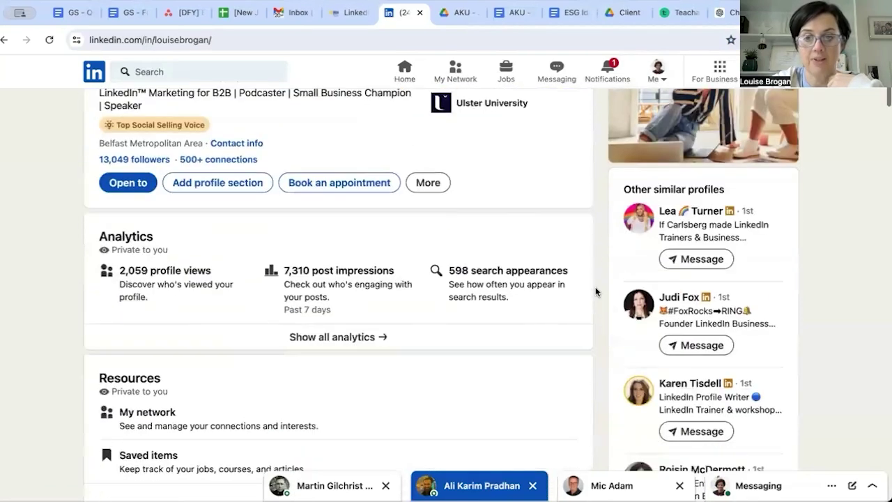
left_click(682, 296)
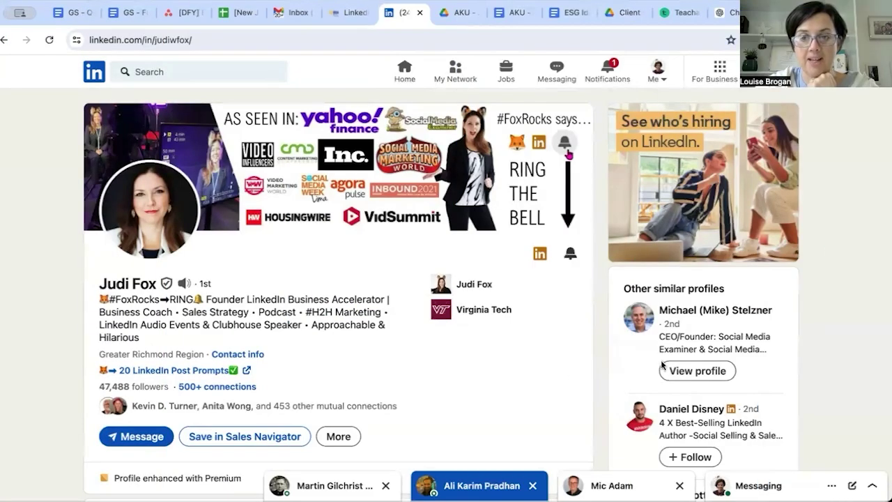
Step: Open another member's profile from Other similar profiles to compare its banner
left_click(751, 312)
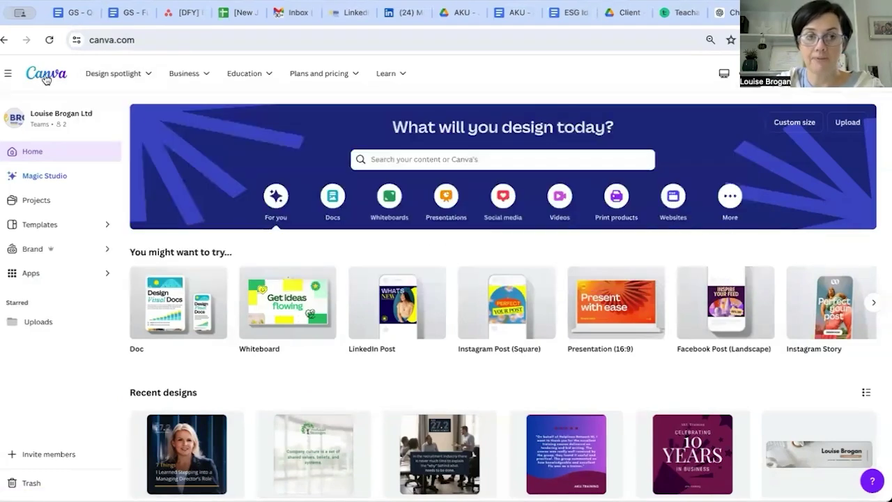
Step: Search Canva for 'linkedin banner' templates and scroll through the results
left_click(410, 162)
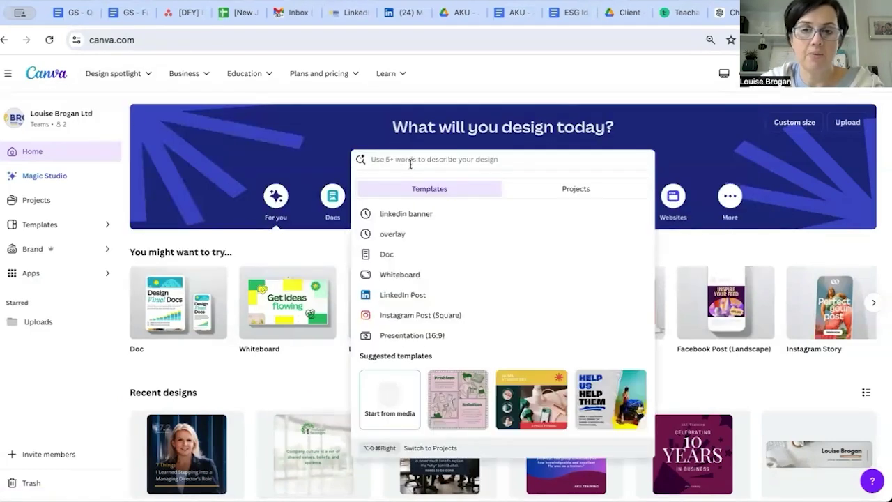
type("linkedin ba")
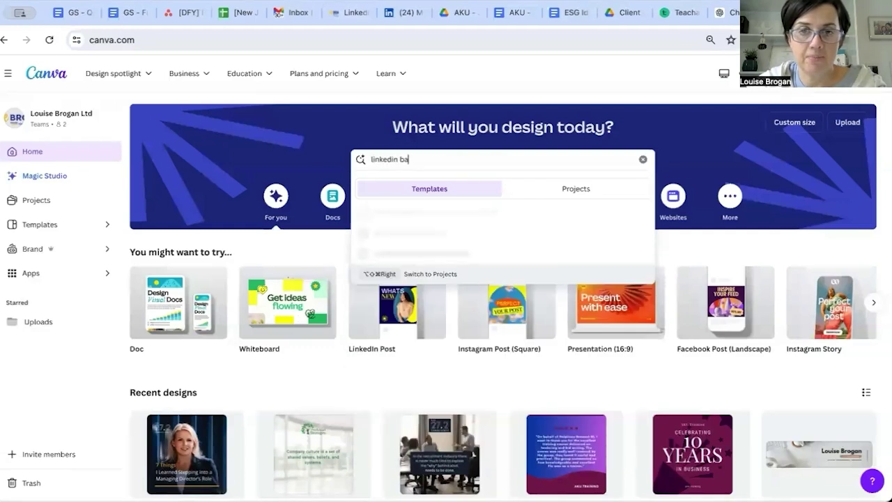
type("nner")
key("Return")
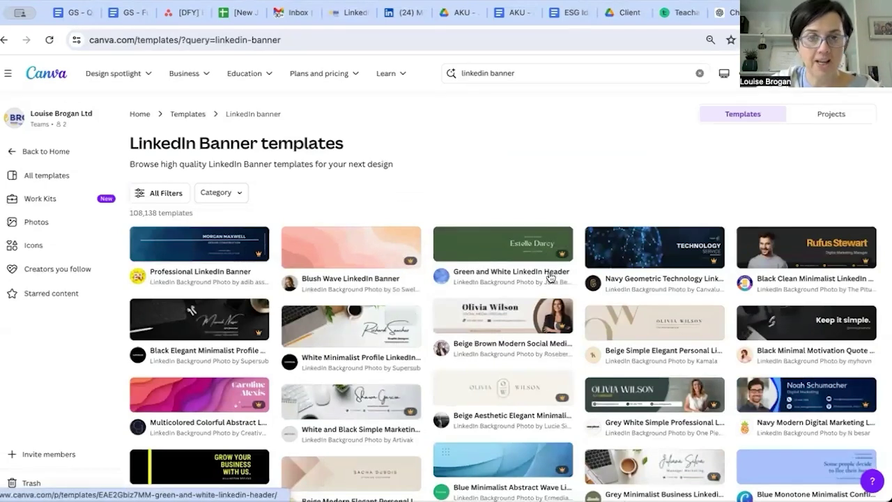
scroll(555, 221, "down", 5)
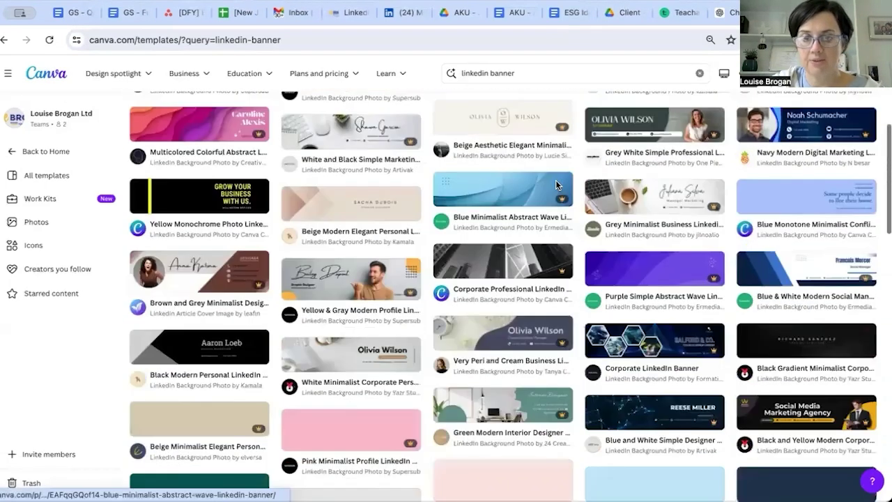
scroll(487, 361, "down", 1)
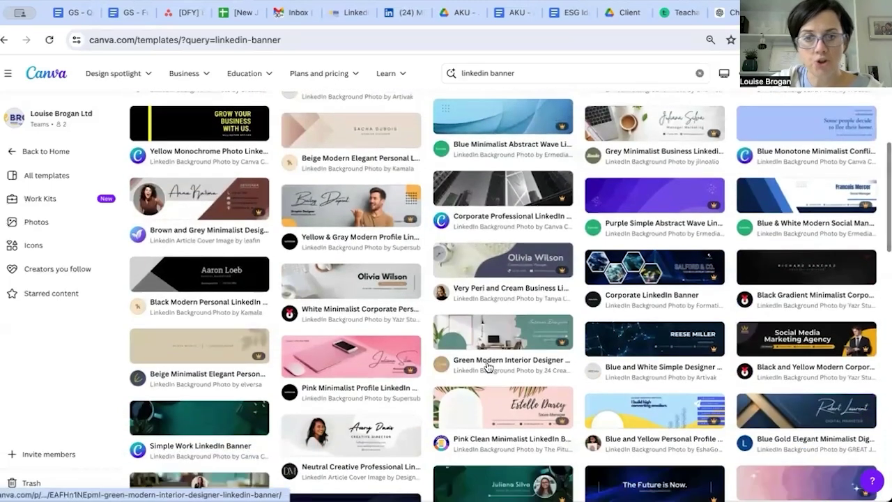
scroll(487, 366, "down", 1)
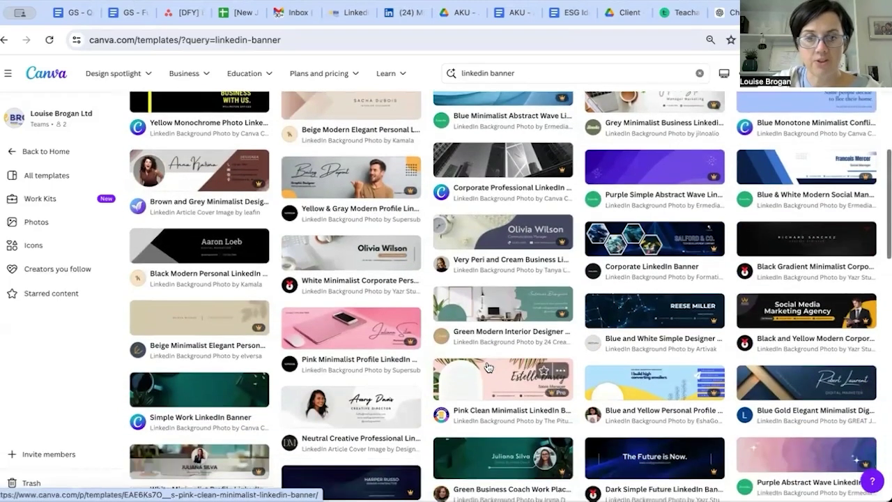
scroll(488, 367, "down", 1)
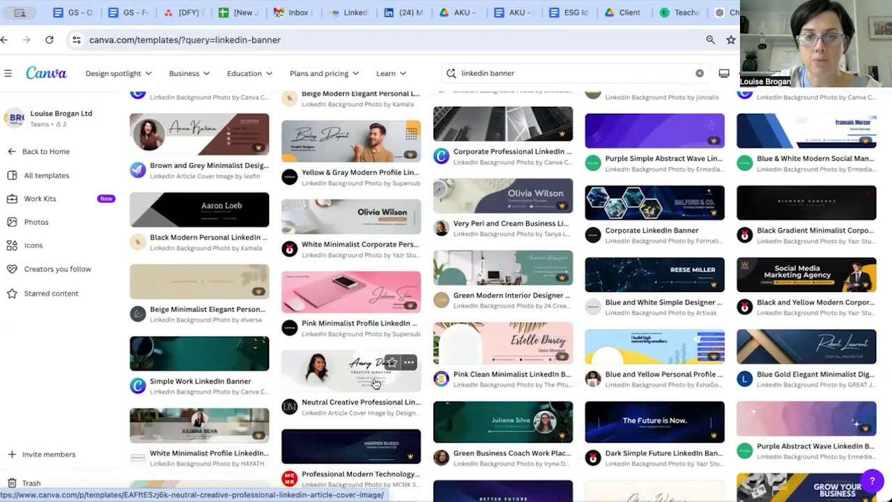
Step: Customize the Blue & white minimal linkedin profile cover template, found via the Neutral Creative template
left_click(350, 382)
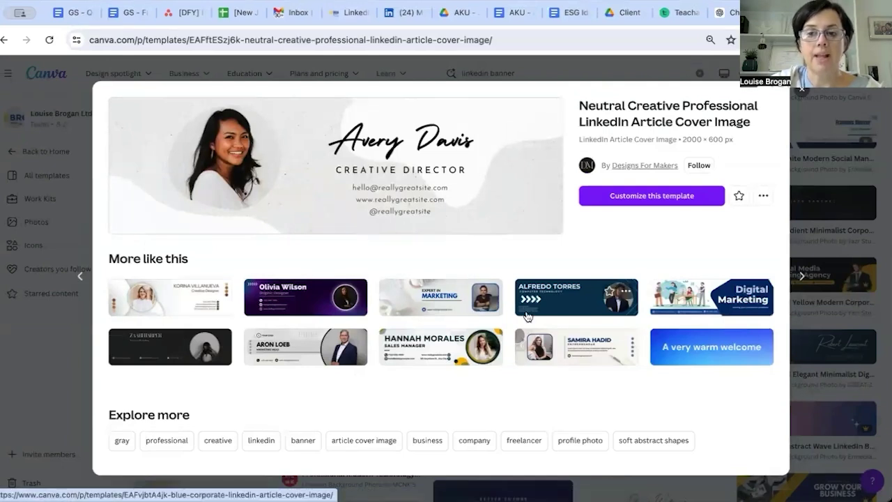
left_click(440, 303)
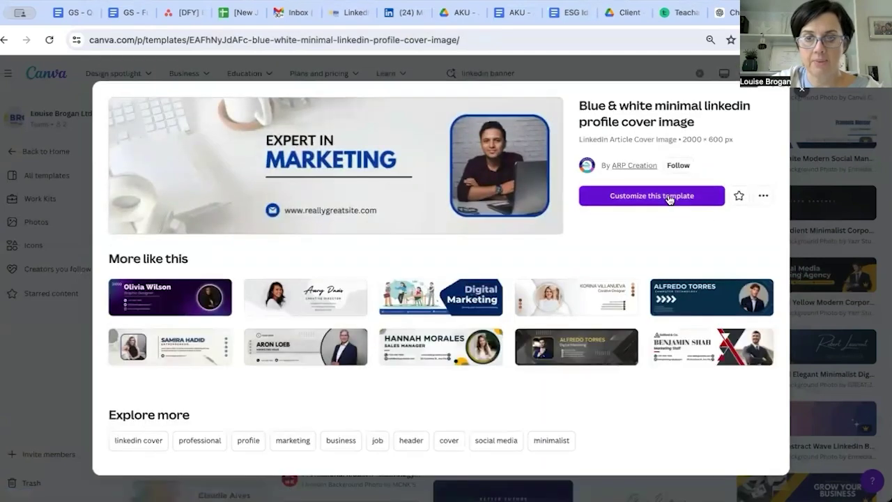
left_click(669, 198)
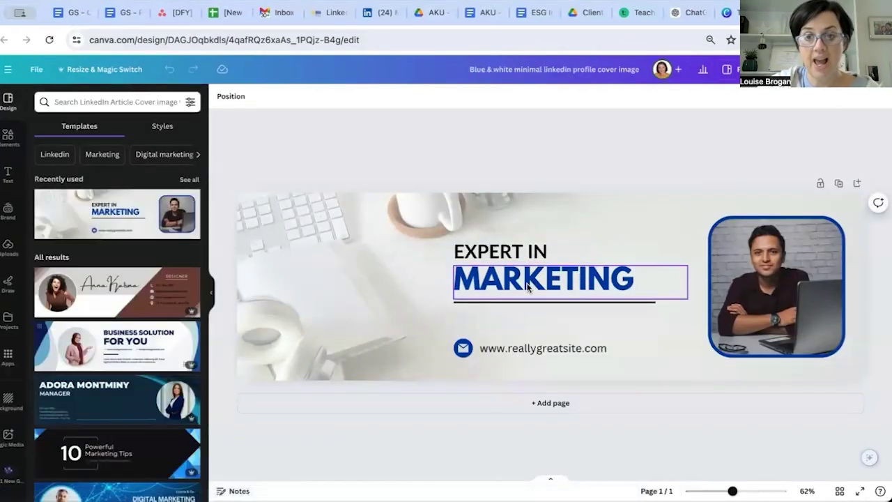
Step: Drag your uploaded headshot from Uploads into the banner's photo frame, replacing the stock portrait
left_click(775, 274)
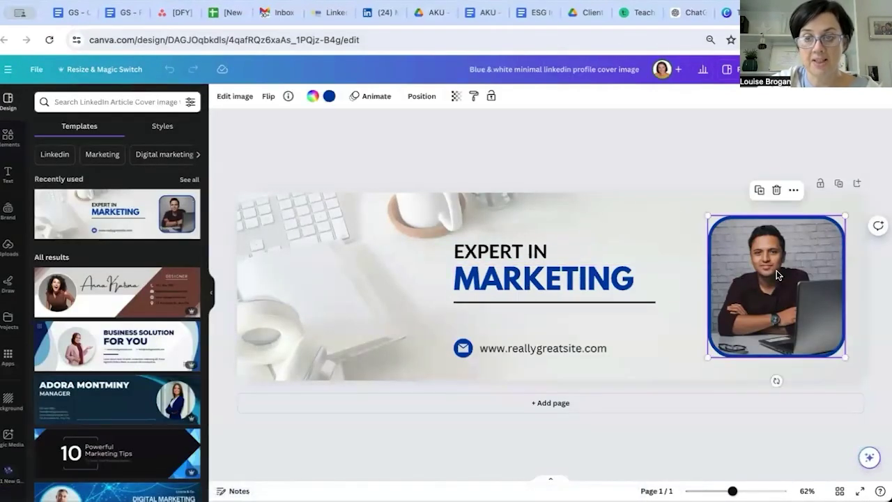
left_click(7, 246)
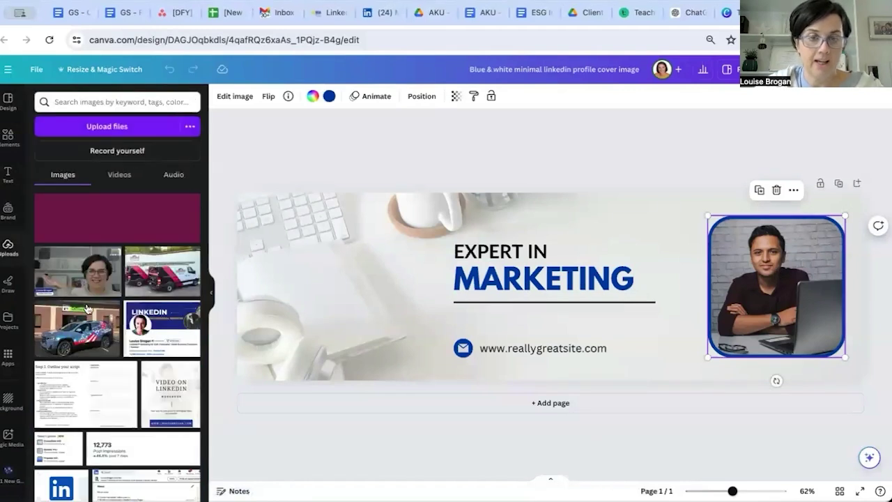
scroll(89, 381, "down", 2)
scroll(88, 381, "down", 3)
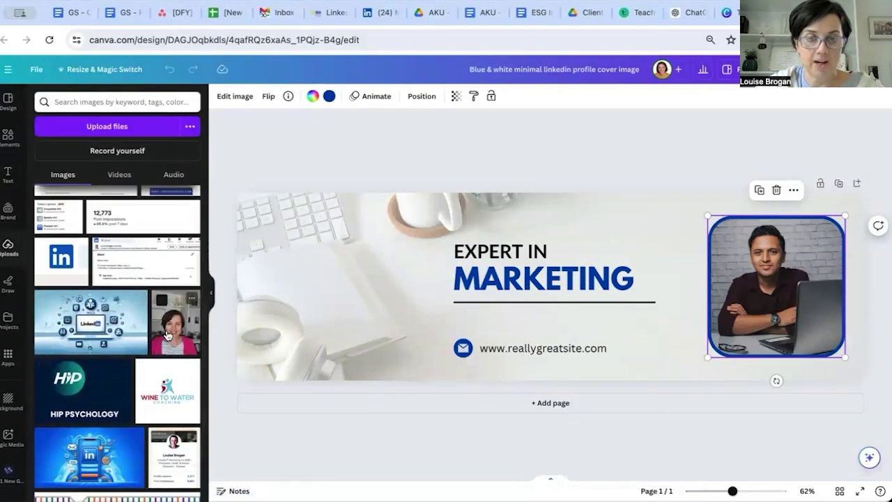
left_click_drag(174, 322, 720, 227)
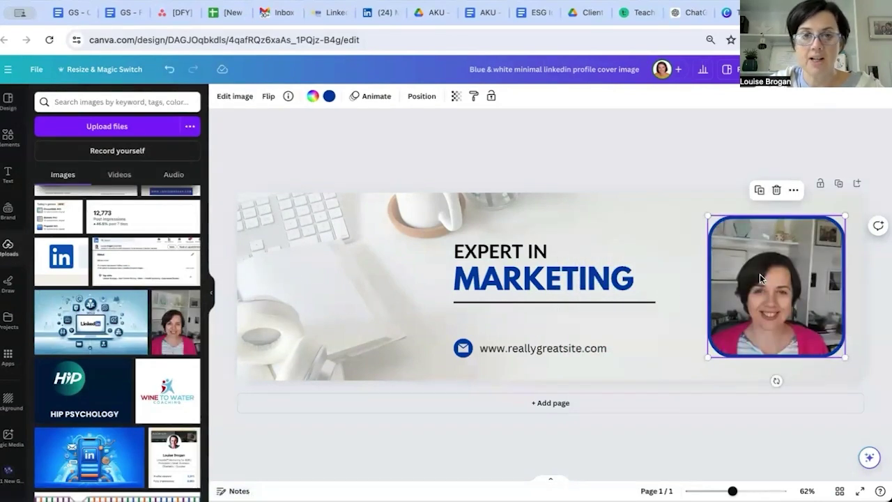
left_click(235, 96)
Step: Remove the background from the headshot using the photo effects
left_click(226, 100)
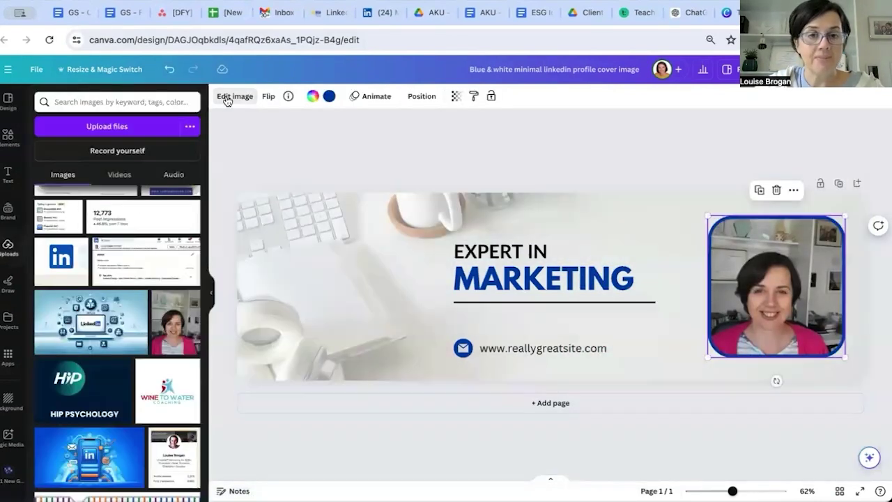
left_click(227, 99)
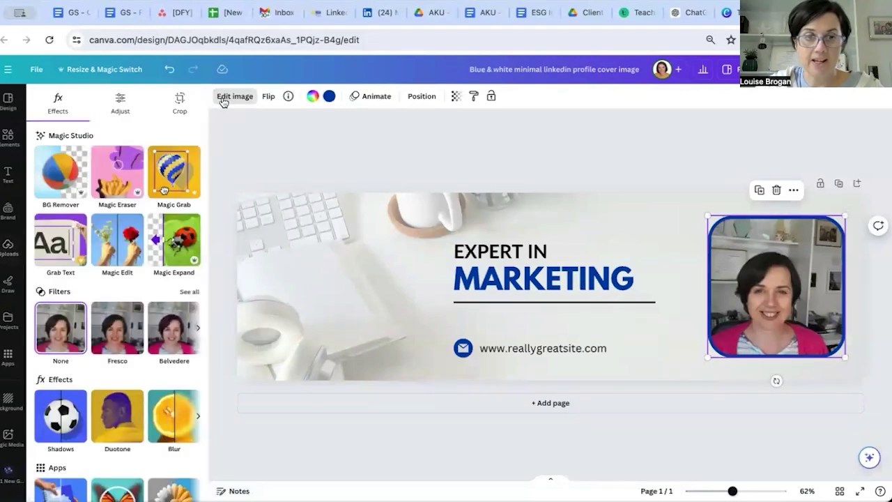
left_click(54, 186)
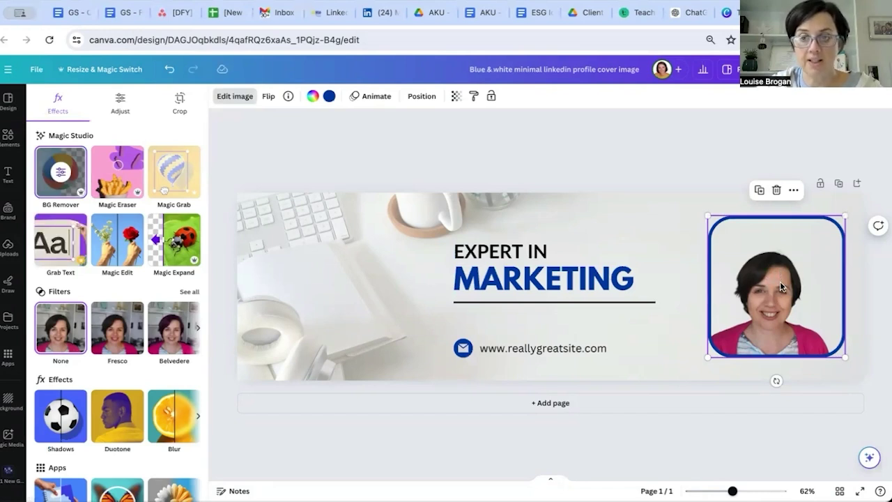
left_click(731, 241)
Step: Crop the headshot, moving it upward in the frame to show more shoulders
double_click(770, 279)
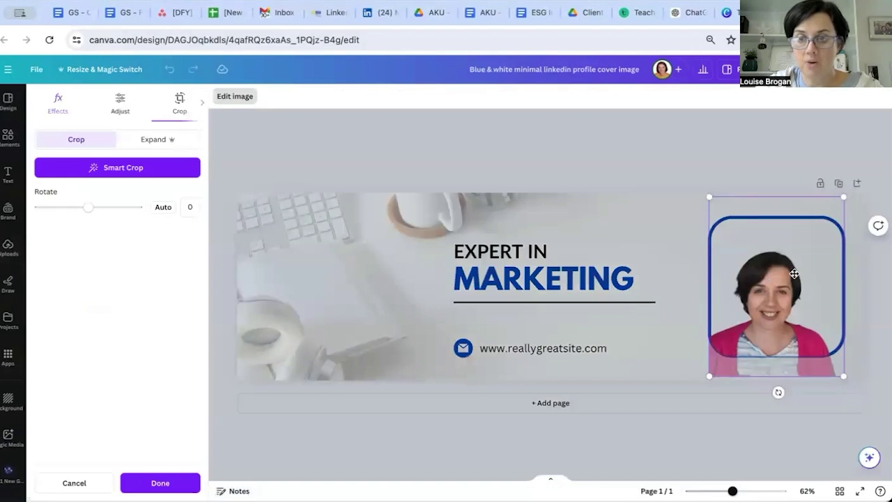
left_click_drag(793, 275, 789, 234)
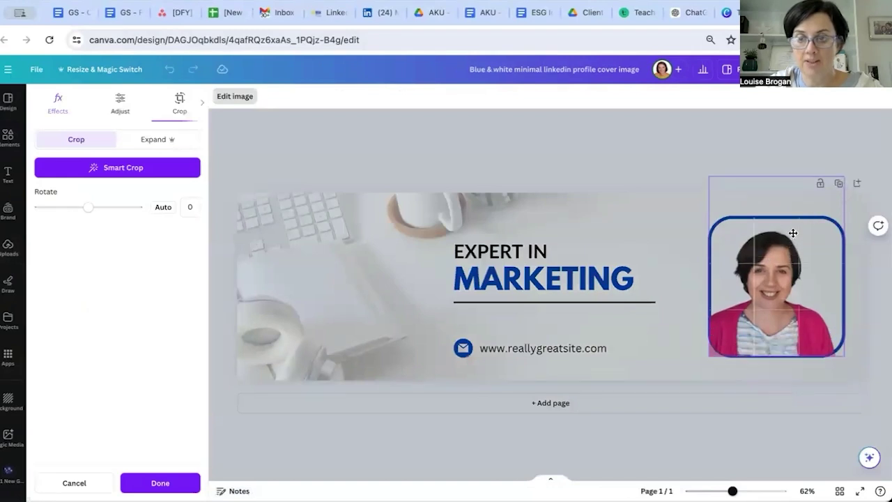
left_click(671, 168)
Step: Change the headline to FINANCIAL SERVICES MANAGER, widening the top text box to fit
left_click(666, 155)
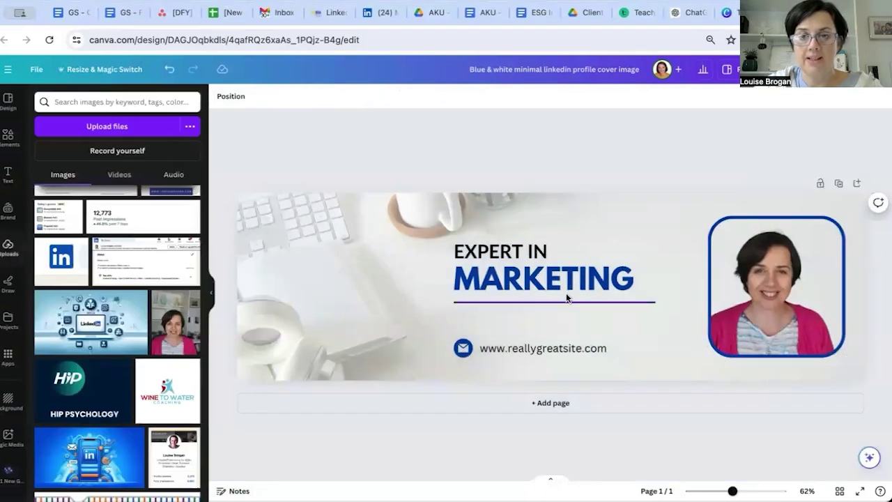
double_click(543, 253)
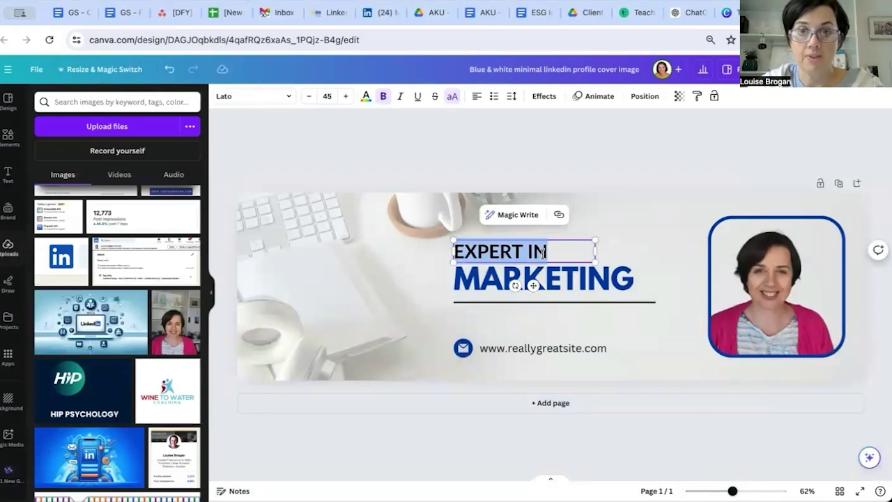
type("FINANCIAL SERVICES")
left_click_drag(595, 263, 658, 252)
double_click(600, 290)
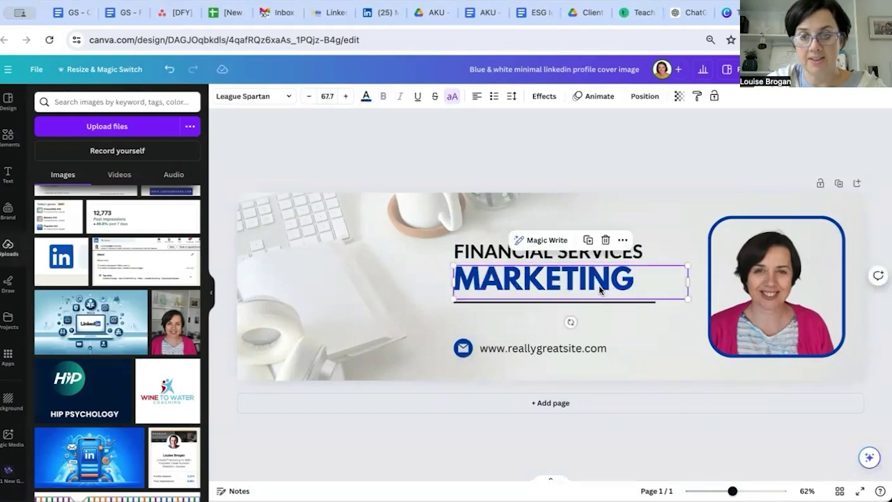
type("MANAGER")
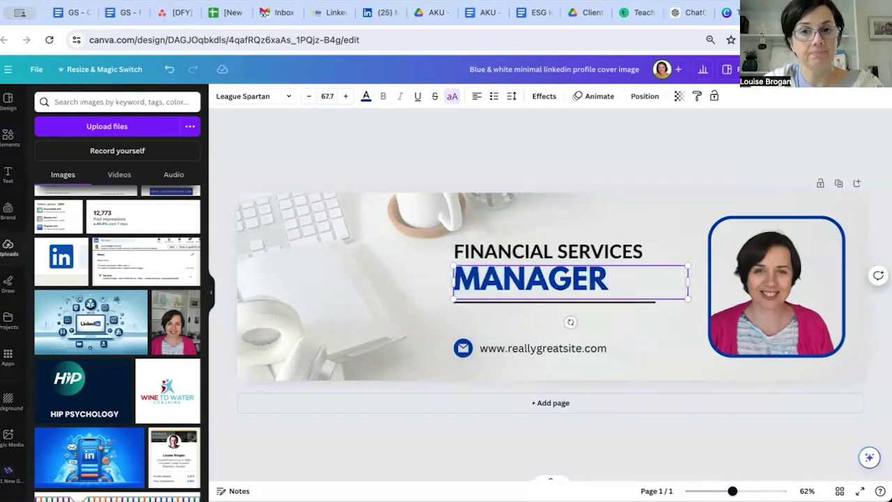
Step: Replace the placeholder web address with the user's personal website URL
left_click(580, 350)
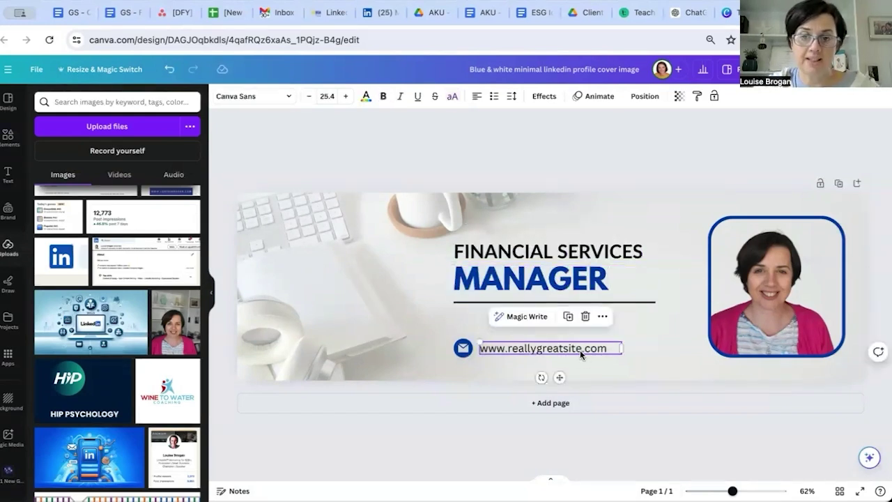
double_click(580, 350)
type("www.")
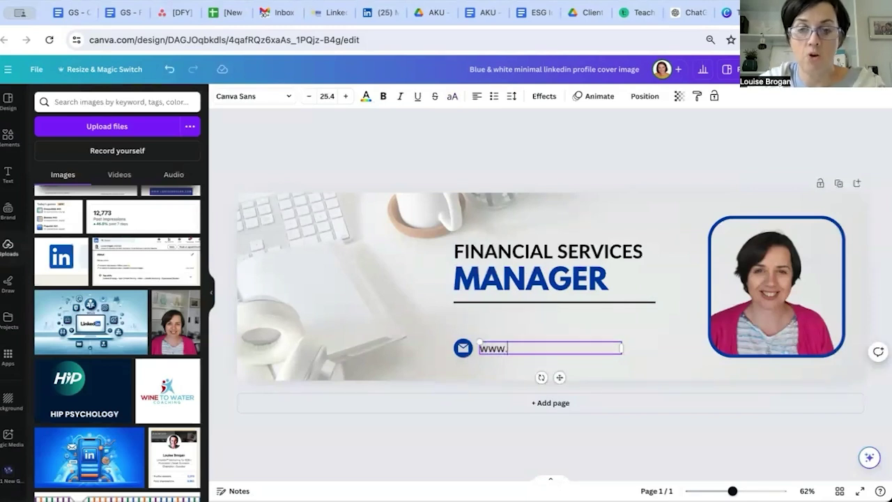
type("louisebrogan.com")
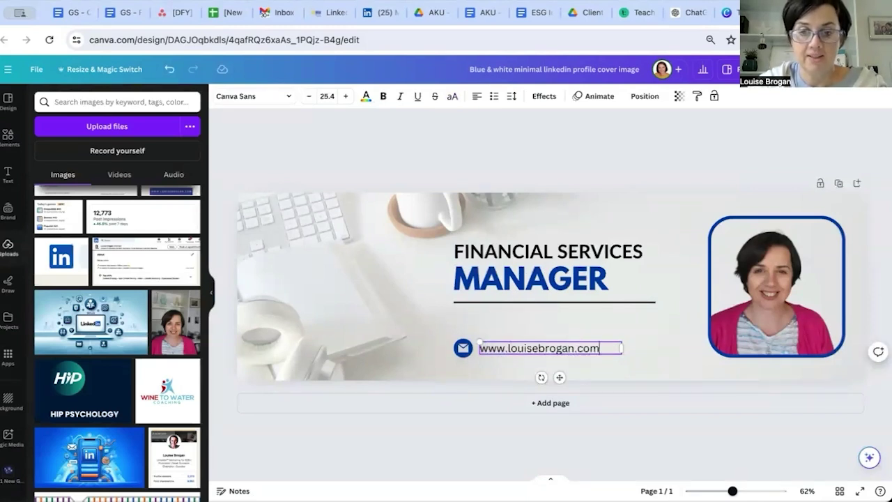
left_click(627, 154)
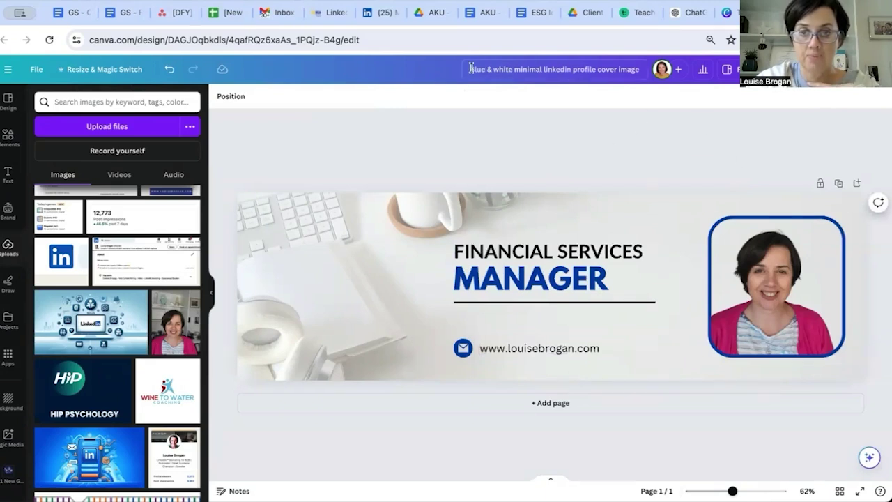
Step: Rename the design to 'LinkedIn Banner Image Example' and return to the LinkedIn tab
left_click(648, 72)
type("LinkedIn Banner Image Example")
left_click(599, 119)
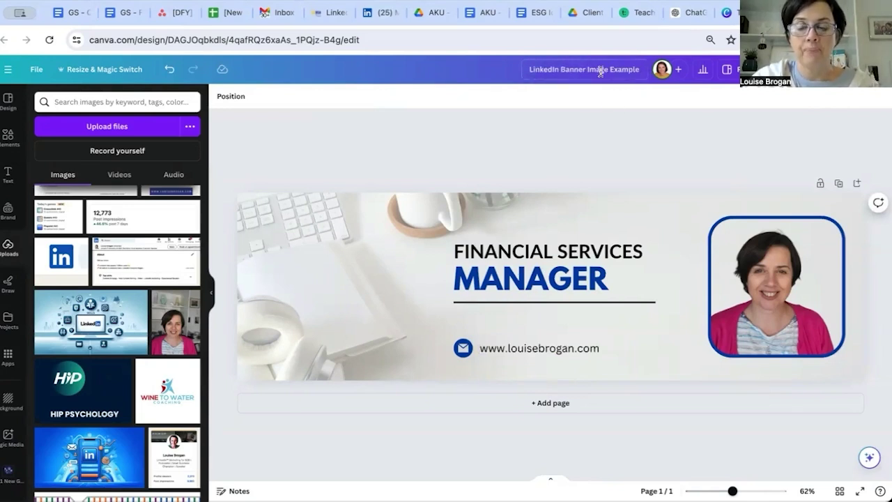
left_click(382, 15)
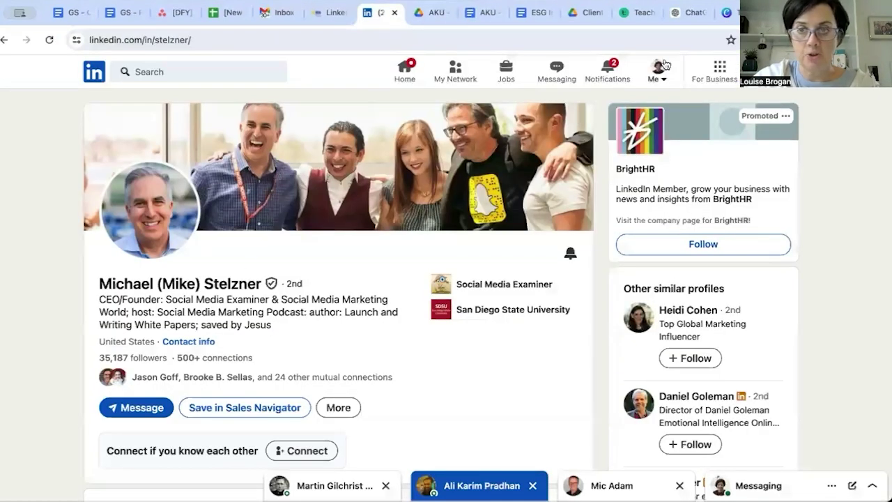
Step: Go to your own profile via Me, zoom in, and open the background photo editor
left_click(659, 67)
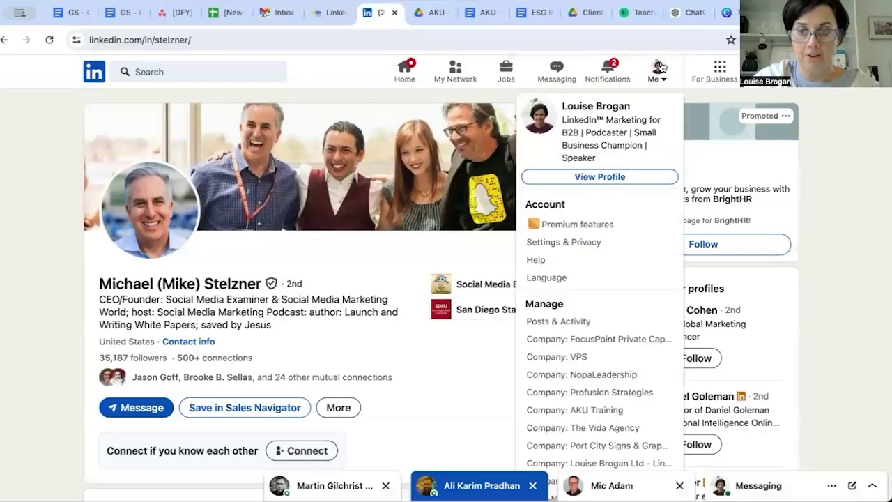
left_click(586, 178)
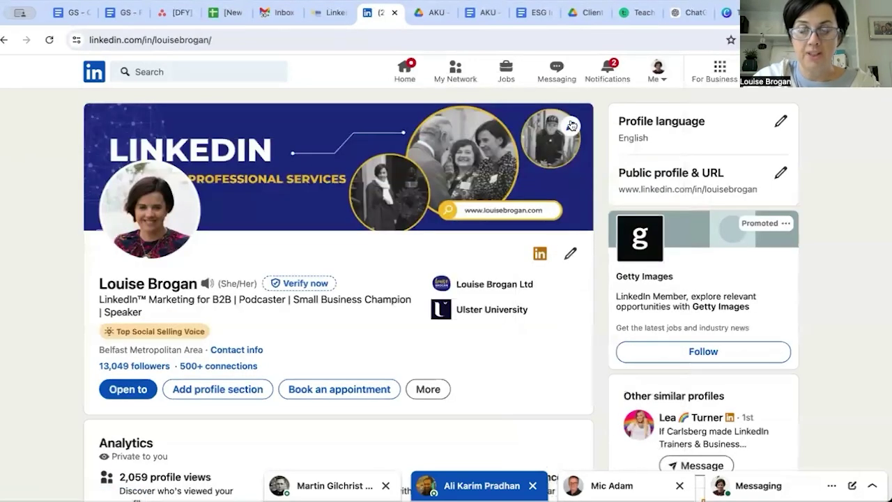
key("ctrl+plus")
key("ctrl+plus")
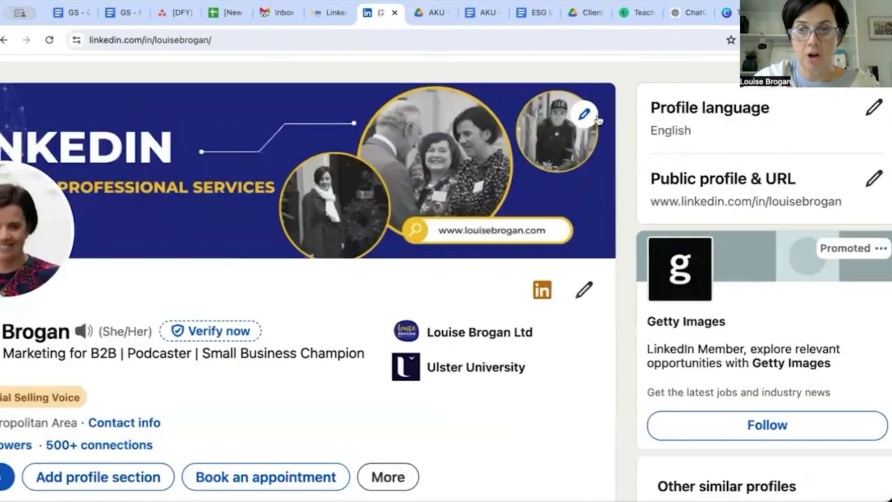
left_click(585, 114)
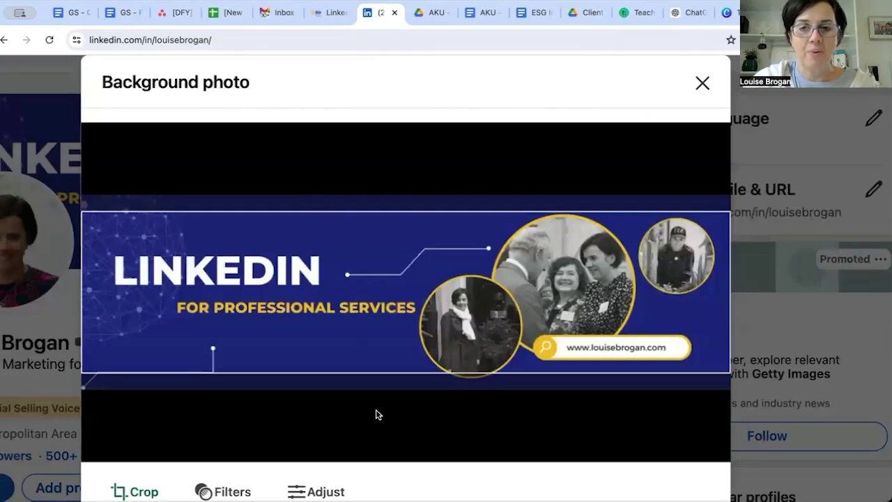
Step: Review the Crop, Zoom and Straighten options, then close the background photo editor
scroll(376, 414, "down", 1)
scroll(376, 414, "down", 4)
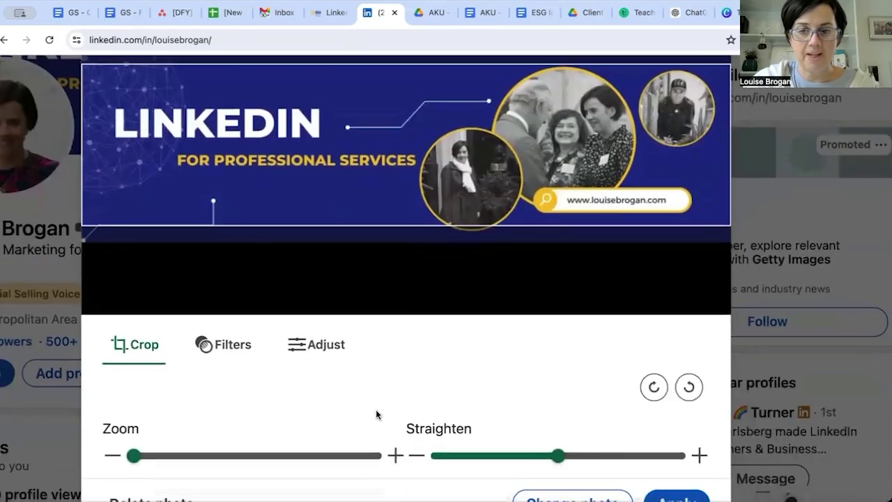
scroll(376, 414, "down", 1)
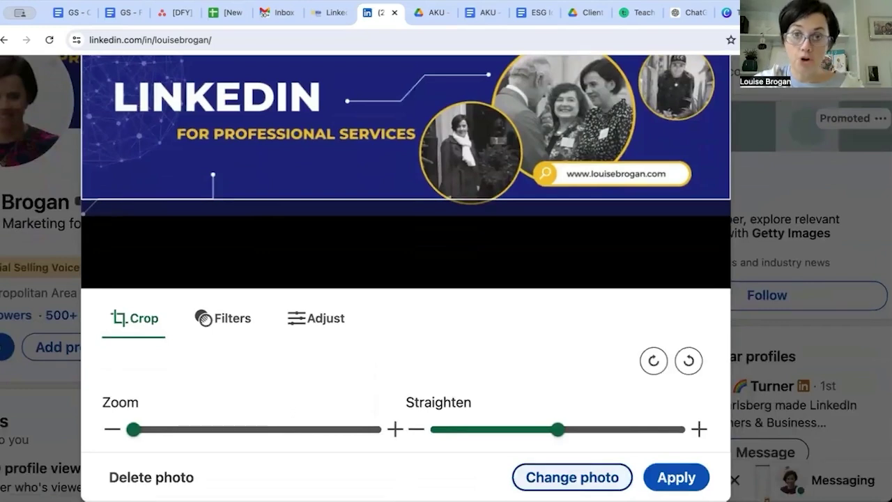
scroll(565, 392, "down", 5)
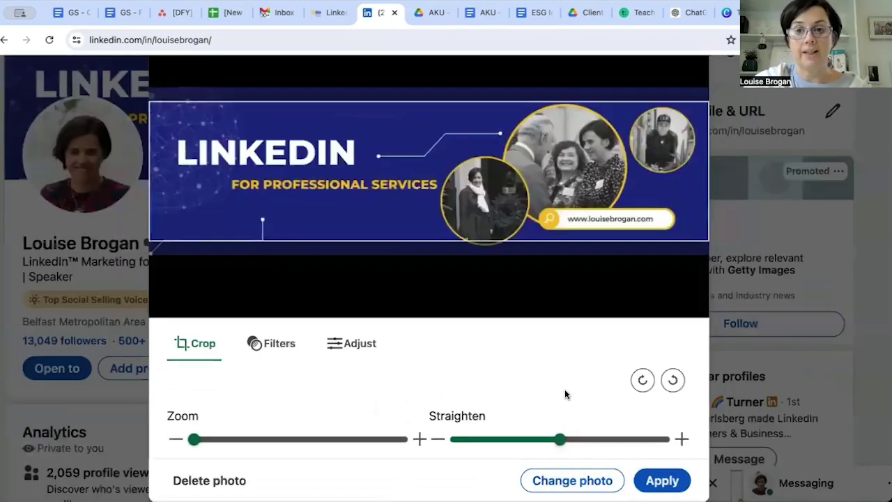
left_click(656, 95)
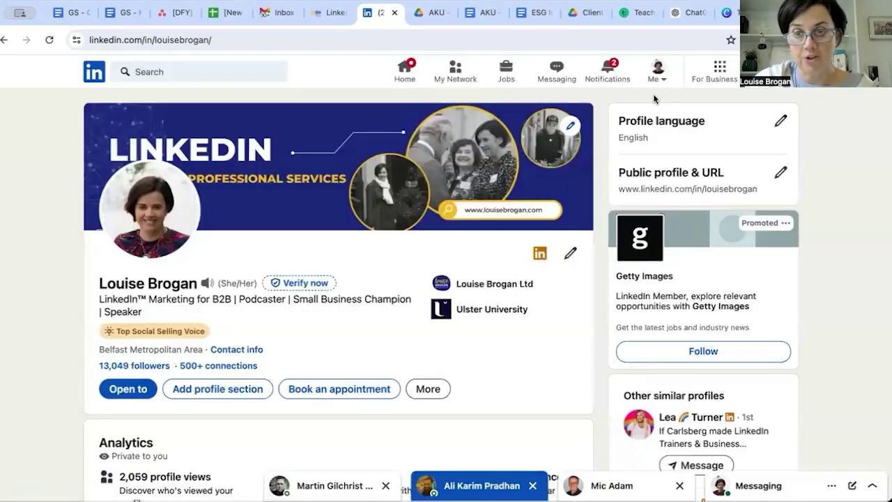